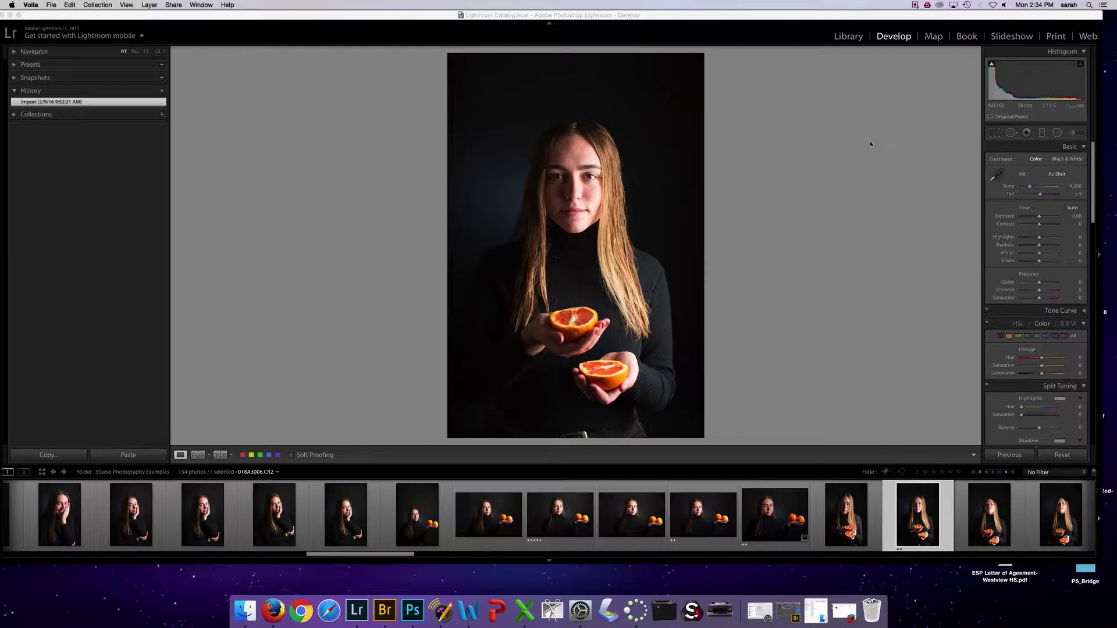
Step: Set up an Adjustment Brush for the face with its effects reset, tint -11, saturation -14 and feather 52
left_click(896, 43)
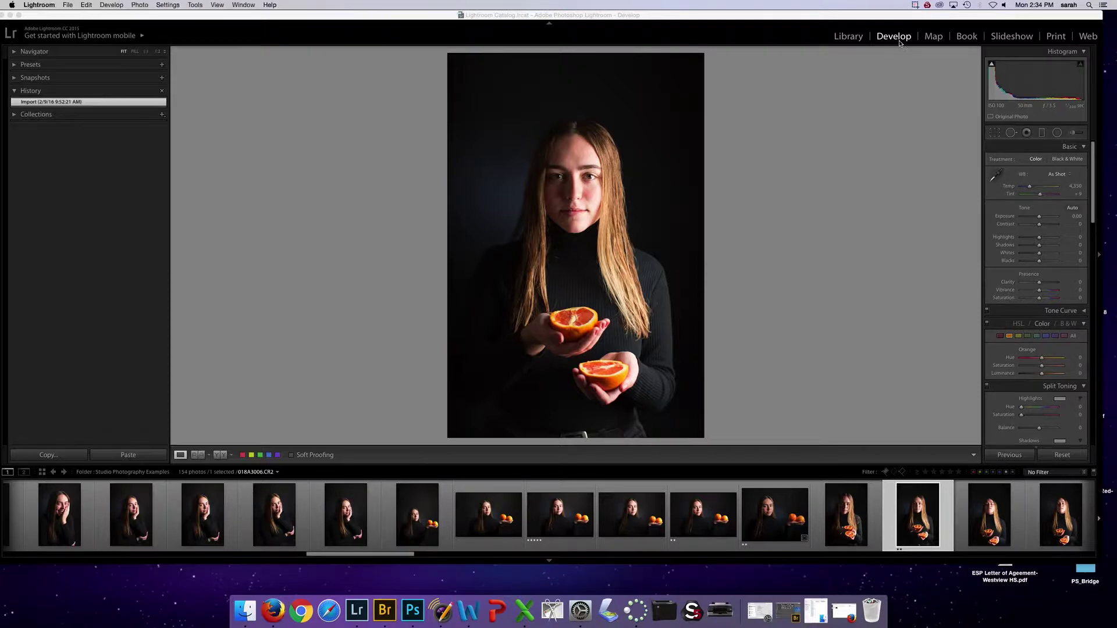
left_click(161, 52)
left_click(170, 86)
left_click(579, 174)
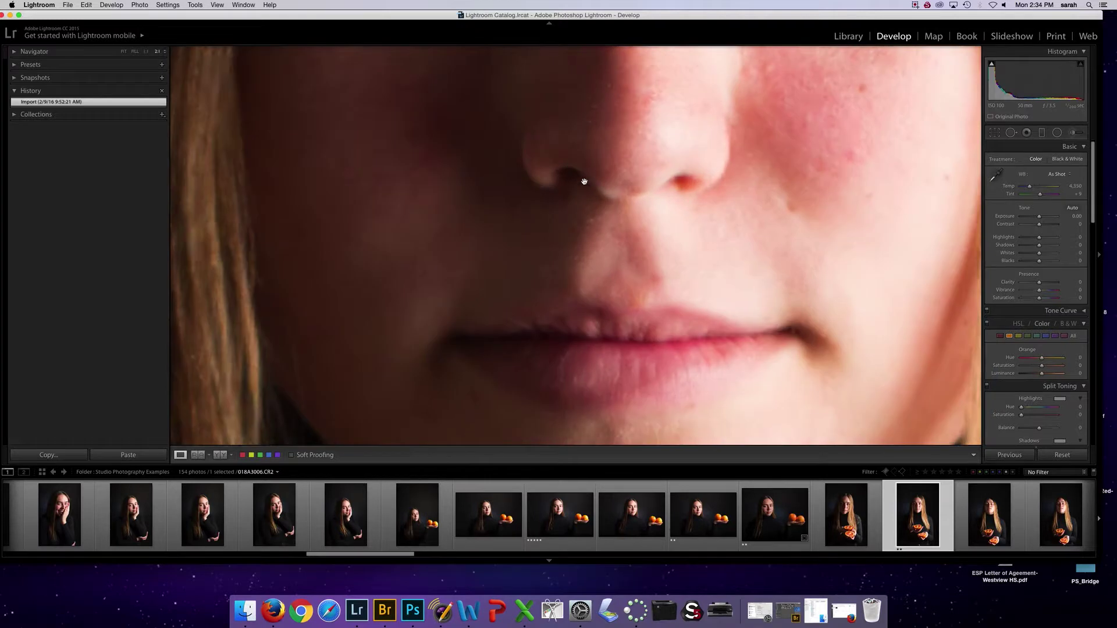
left_click(163, 51)
left_click(242, 55)
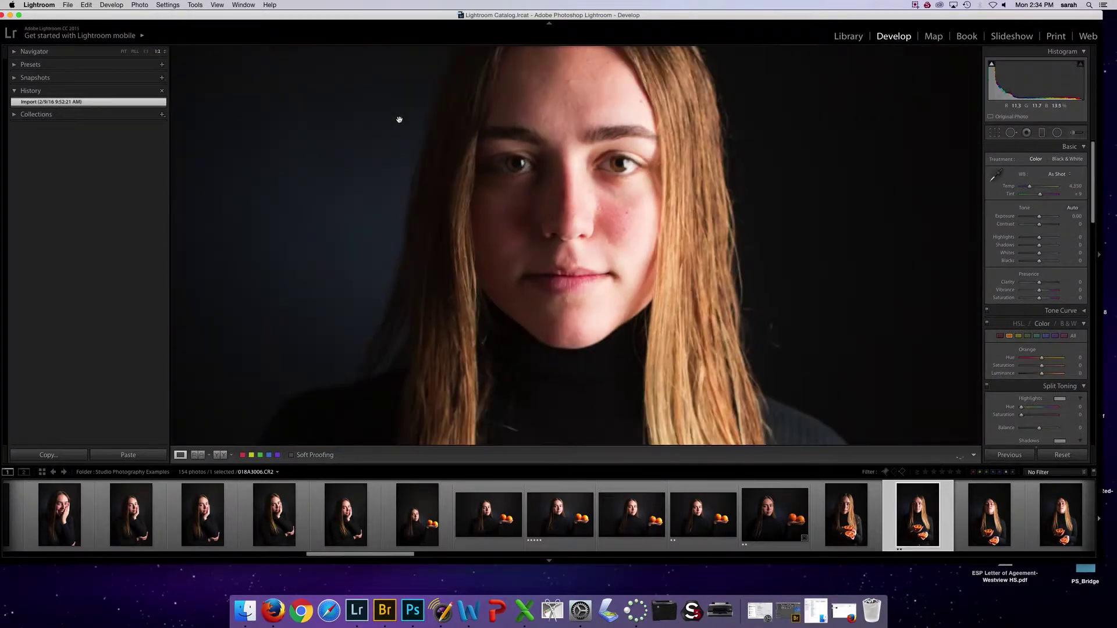
left_click_drag(671, 147, 671, 164)
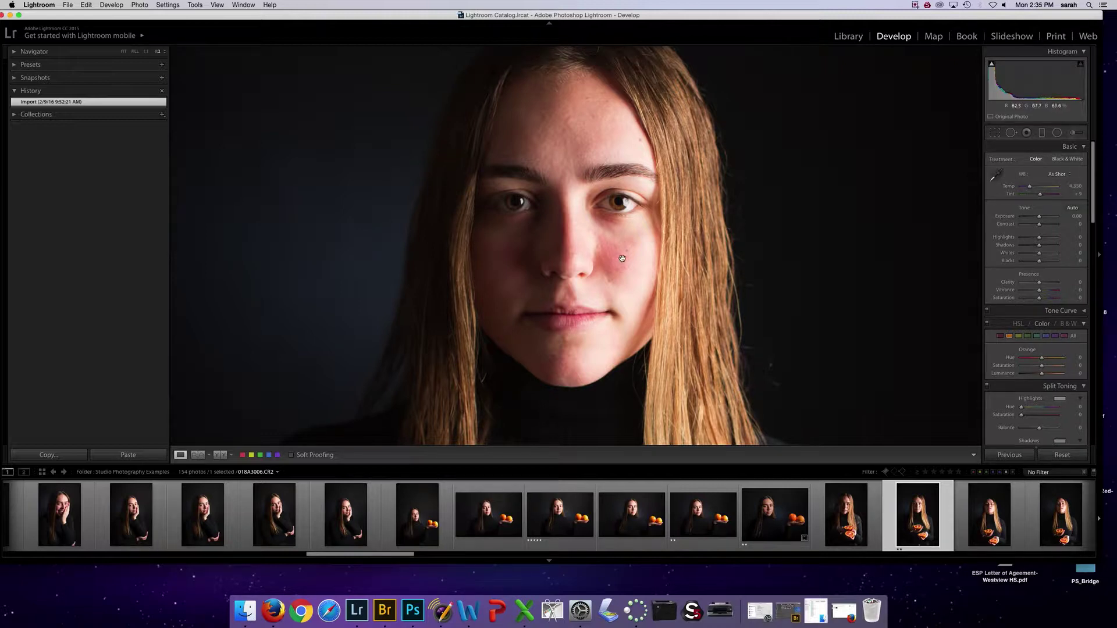
left_click(1075, 133)
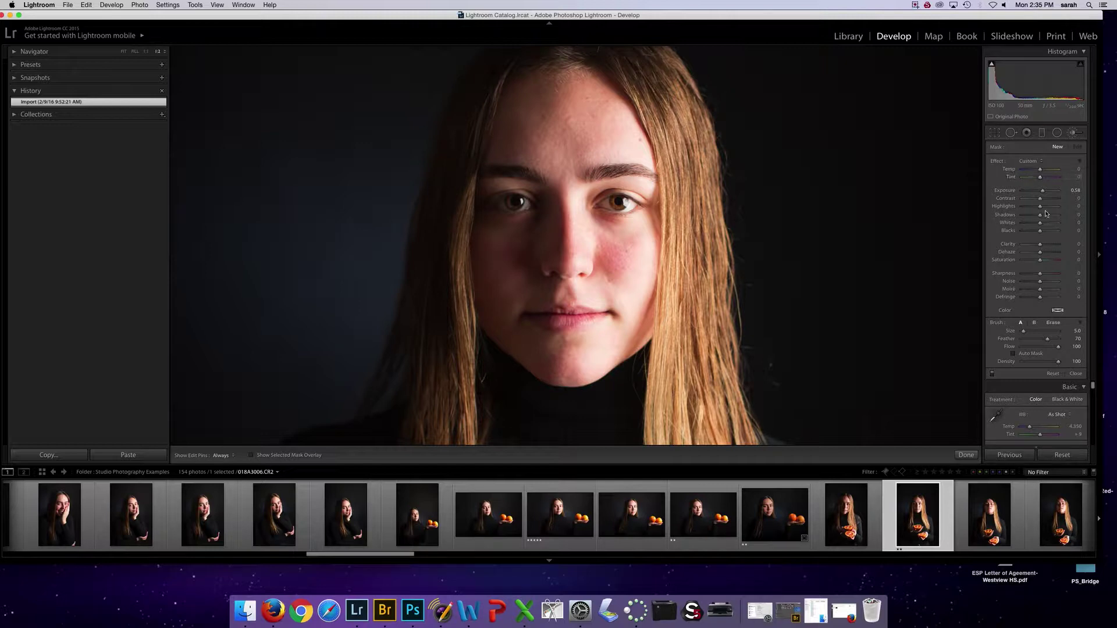
double_click(996, 163)
left_click_drag(1041, 177, 1039, 177)
left_click_drag(1039, 260, 1035, 259)
mouse_move(1047, 339)
left_mouse_down()
mouse_move(1030, 342)
mouse_move(1042, 343)
left_mouse_up()
left_click_drag(1041, 343, 1042, 344)
Step: Brush the redness correction over the cheek, chin and forehead with the edit pins hidden
key("h")
left_click_drag(621, 254, 605, 245)
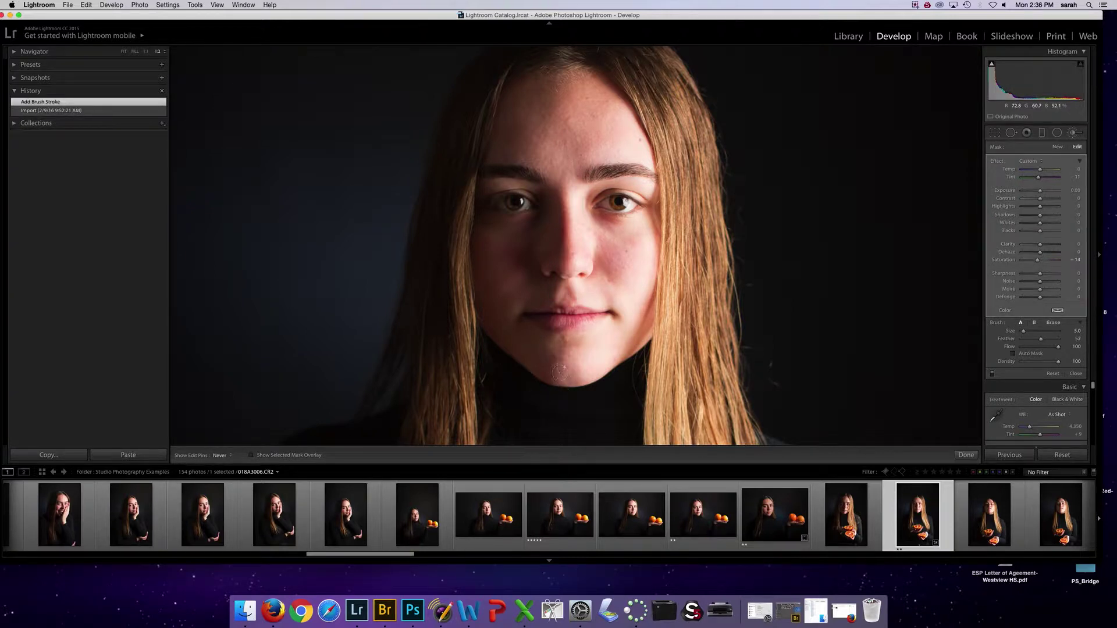
key("h")
left_click(564, 372)
key("h")
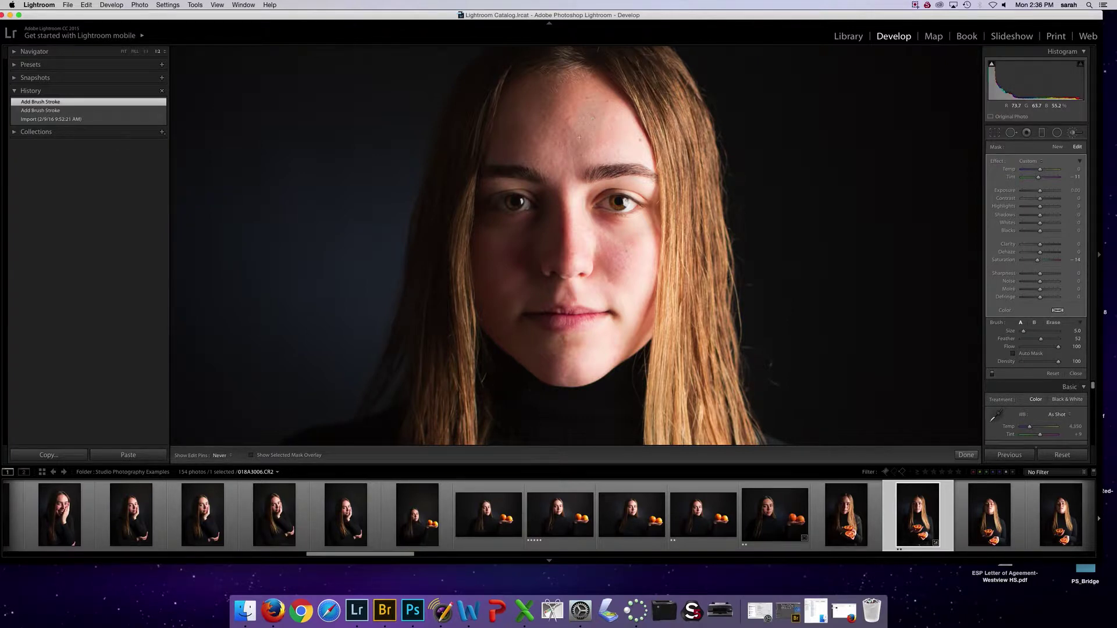
left_click_drag(612, 114, 592, 147)
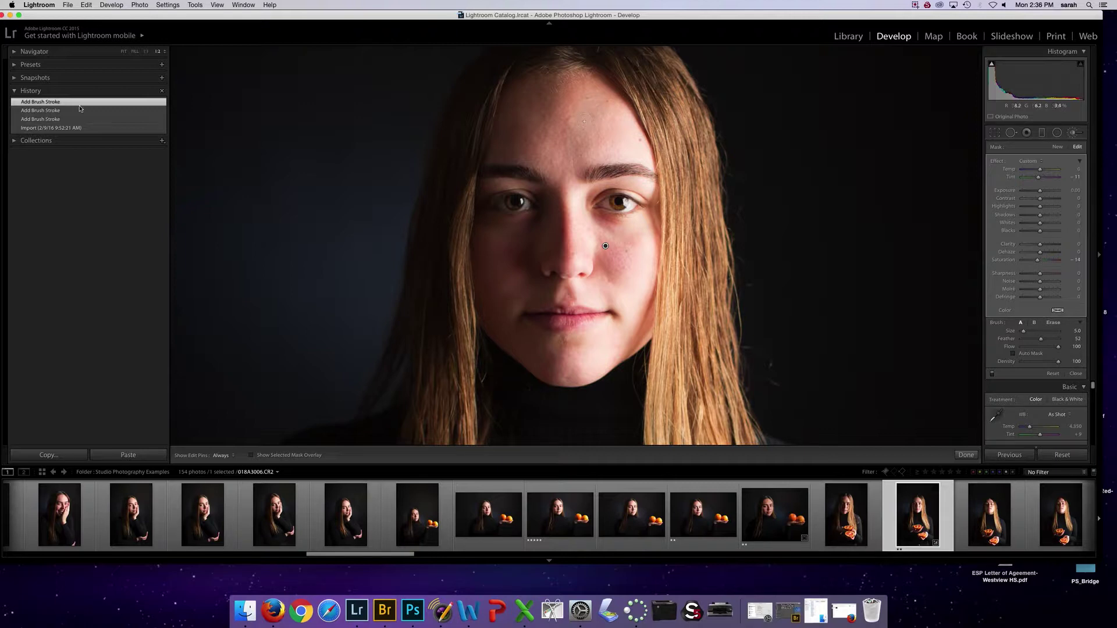
Step: Compare the face with and without the forehead brush stroke using the edit history, and restore the stroke
left_click(62, 112)
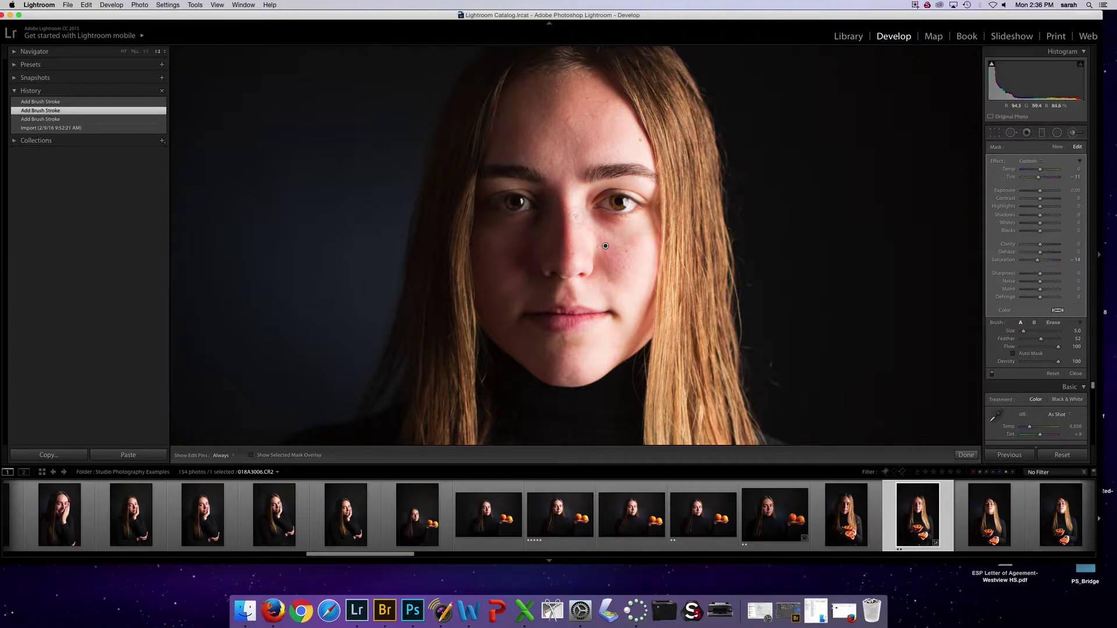
key("h")
key("super+shift+z")
Step: Brush over the nose at size 2 and over the upper forehead at size 7 with flow 72
mouse_move(566, 250)
left_mouse_down()
mouse_move(560, 192)
mouse_move(562, 256)
left_mouse_up()
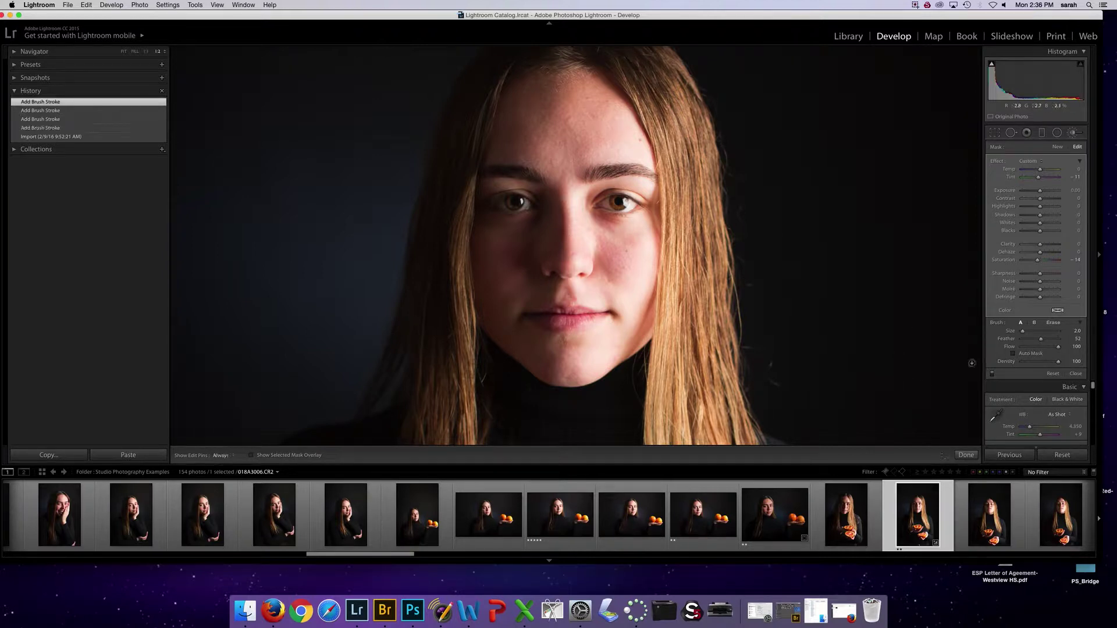
left_click_drag(1058, 347, 1047, 348)
scroll(585, 115, "up", 3)
left_click(568, 124)
key("h")
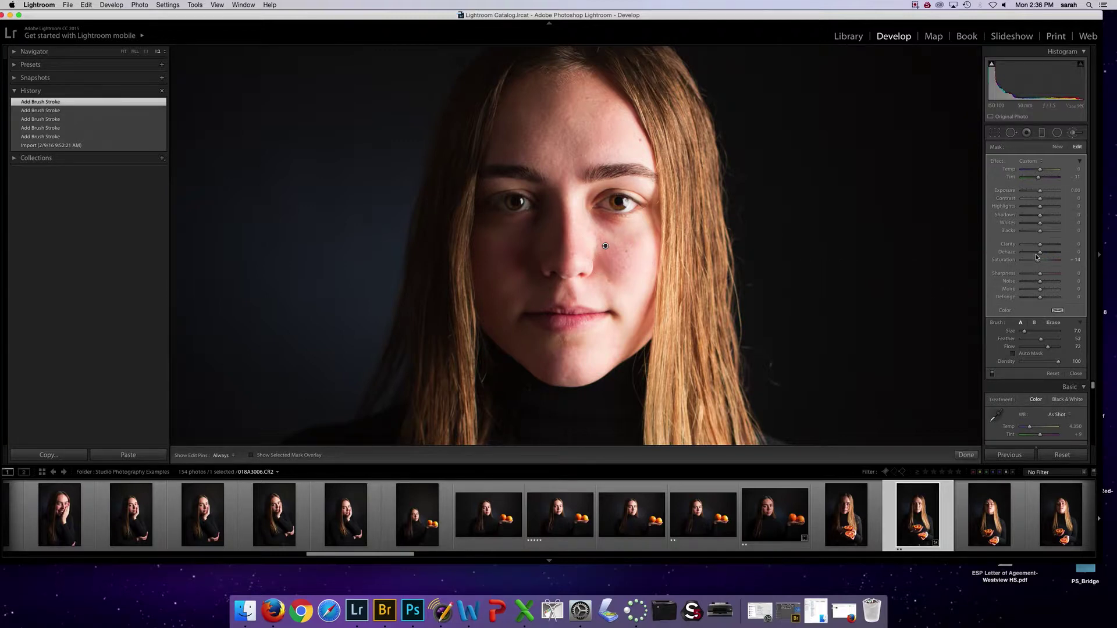
Step: Set the saturation of the brushed redness correction to -22 and close the Adjustment Brush
left_click_drag(1038, 260, 1039, 262)
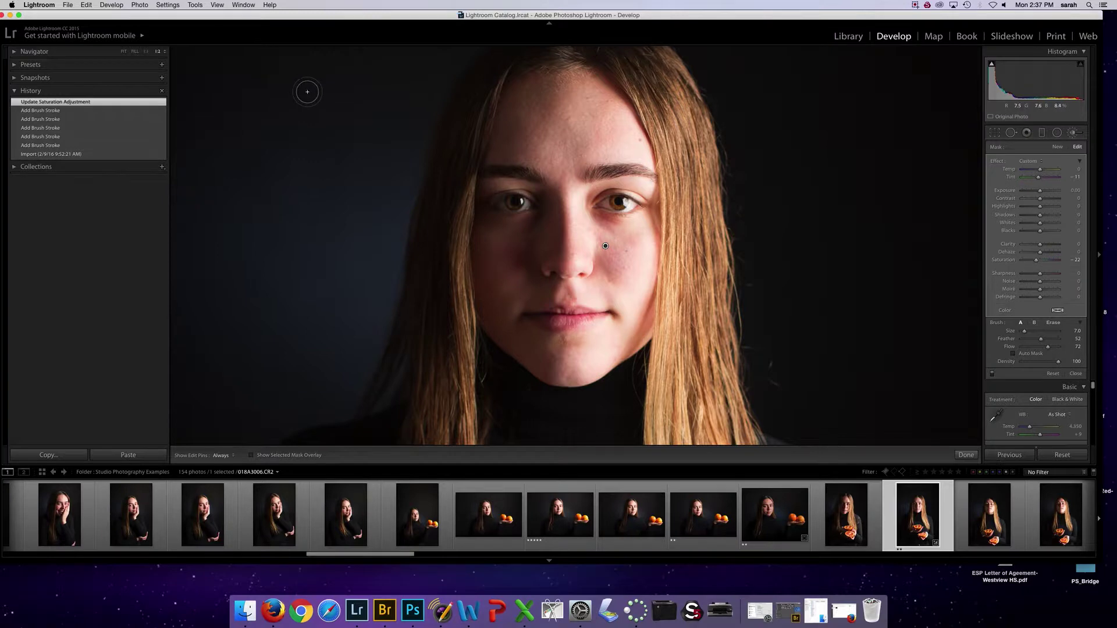
left_click(124, 52)
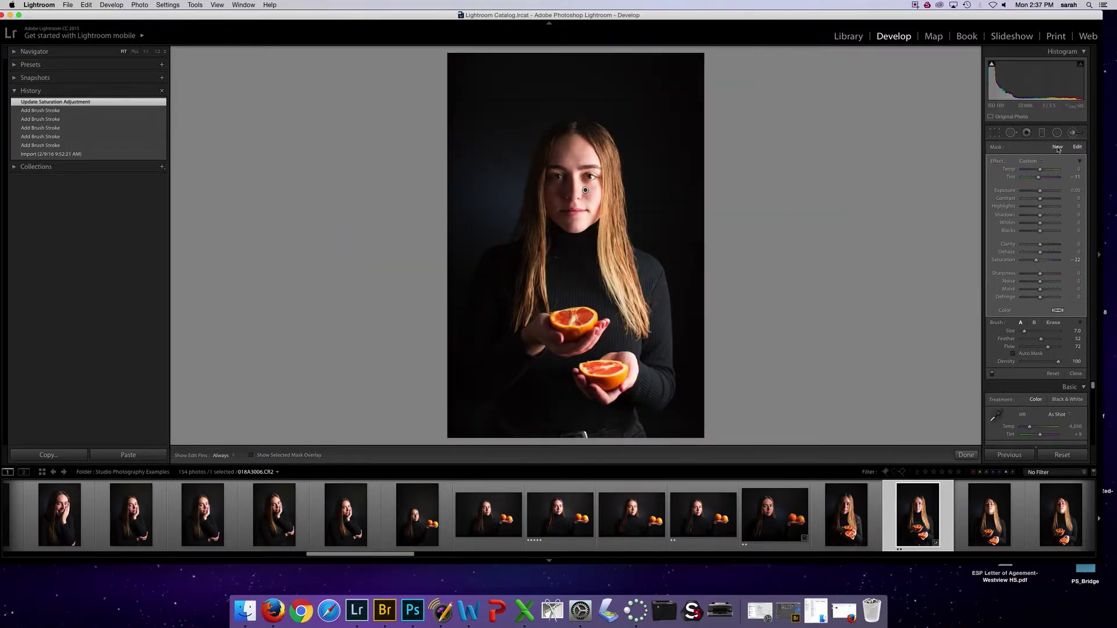
left_click(1075, 135)
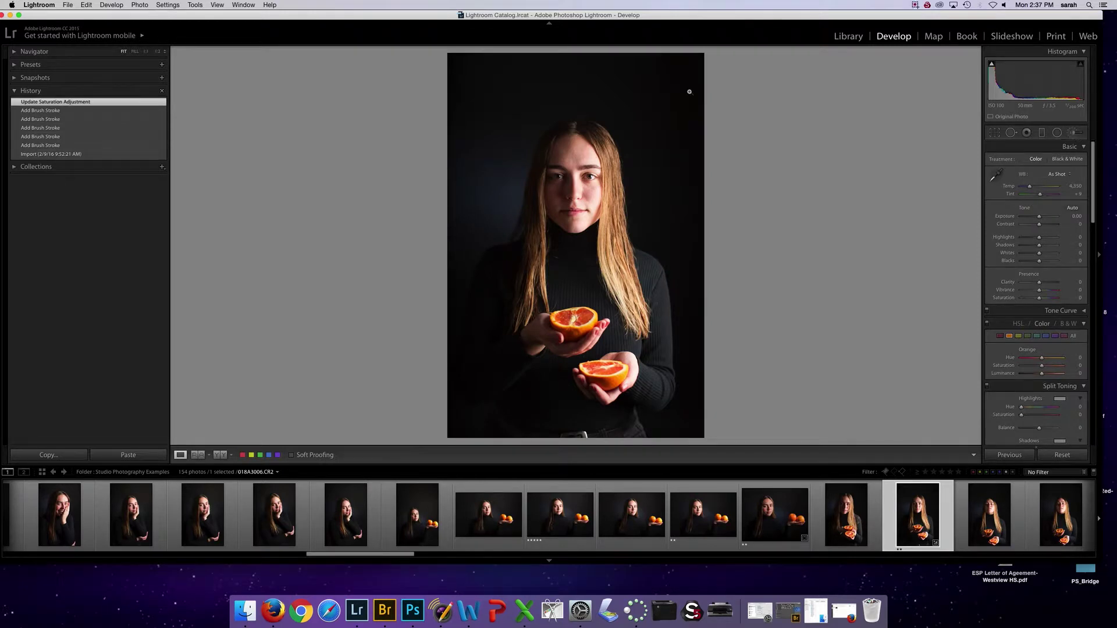
Step: Set up a second Adjustment Brush mask for skin softening with effects reset, clarity -63 and sharpness -38
left_click(584, 184)
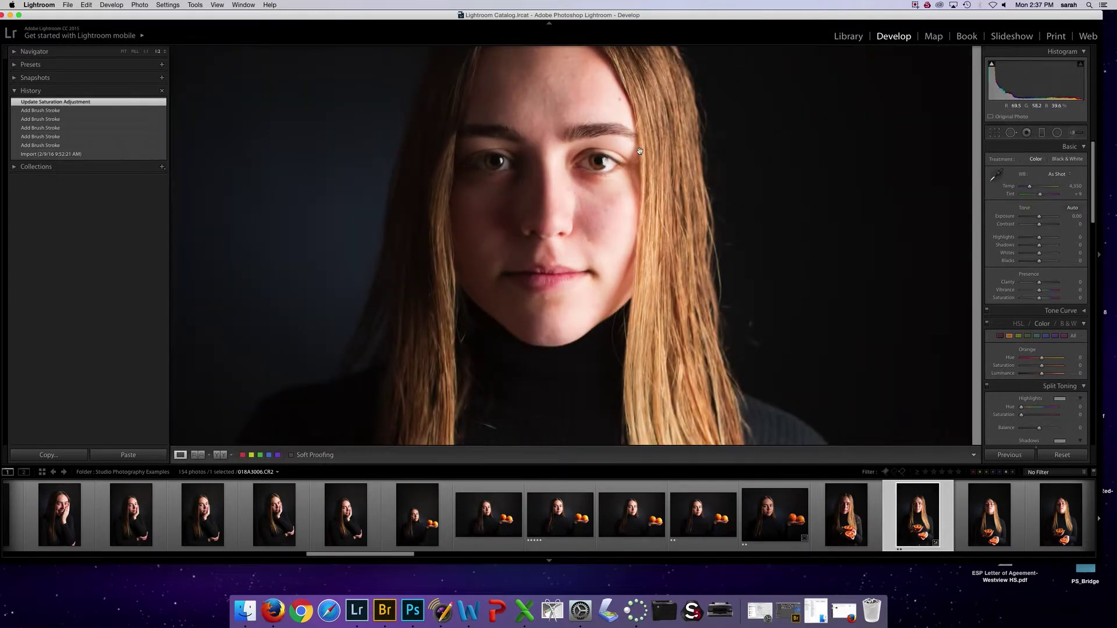
left_click_drag(640, 153, 639, 199)
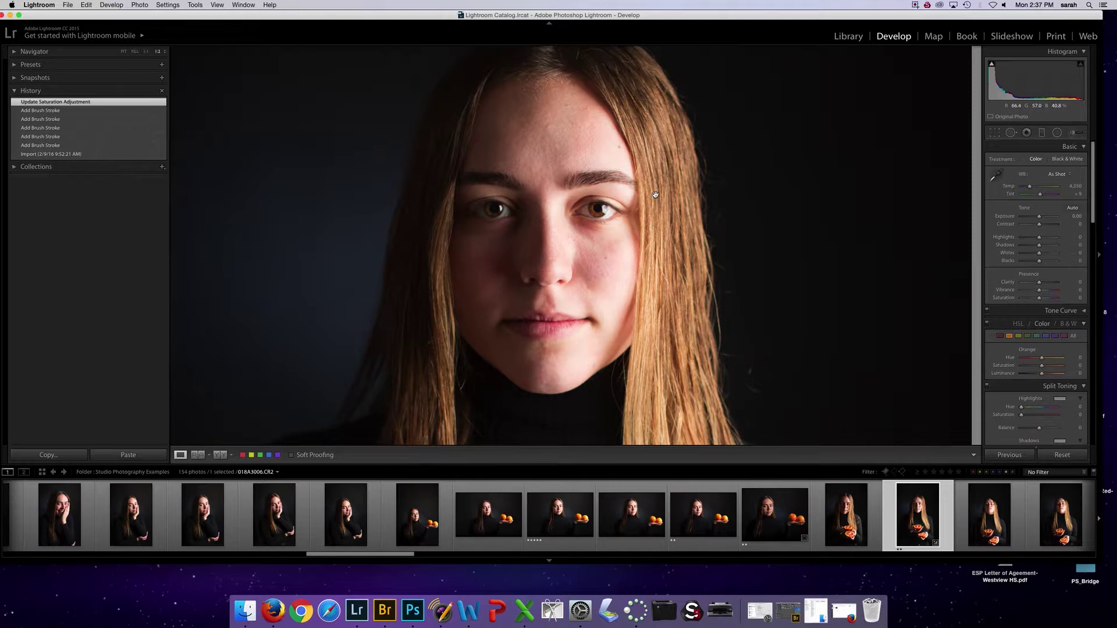
left_click(1078, 136)
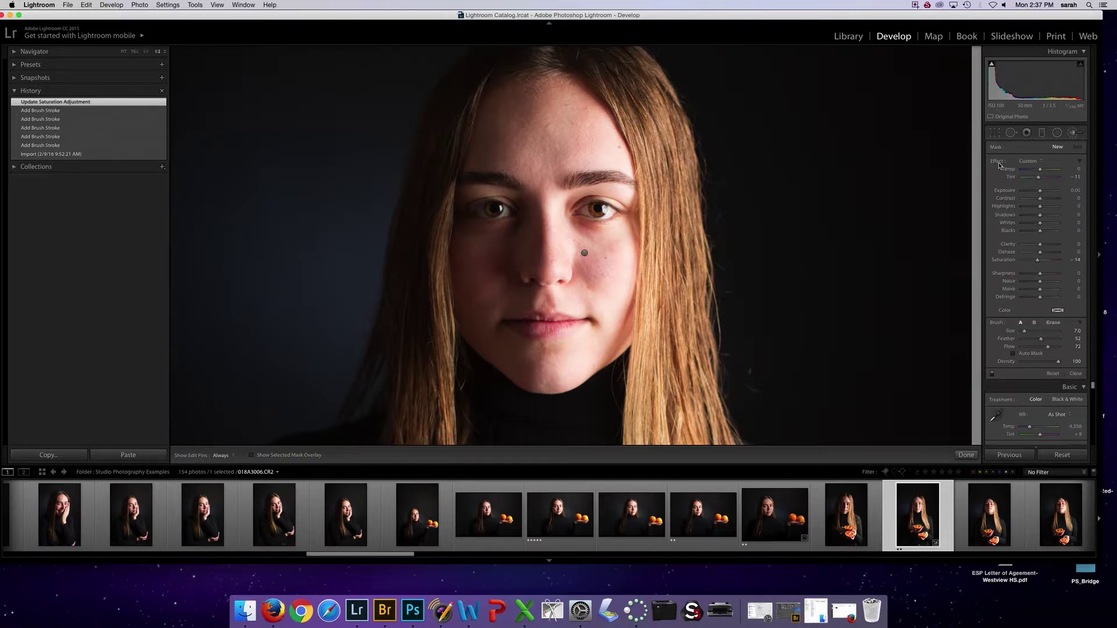
double_click(998, 162)
mouse_move(1040, 245)
left_mouse_down()
mouse_move(1030, 246)
mouse_move(1033, 276)
left_mouse_up()
Step: Paint the skin softening over the forehead, nose, cheeks and chin at brush size 4, avoiding the eyes and lips
key("h")
key("bracketleft")
key("bracketleft")
key("bracketleft")
mouse_move(555, 151)
left_mouse_down()
mouse_move(531, 195)
mouse_move(547, 195)
left_mouse_up()
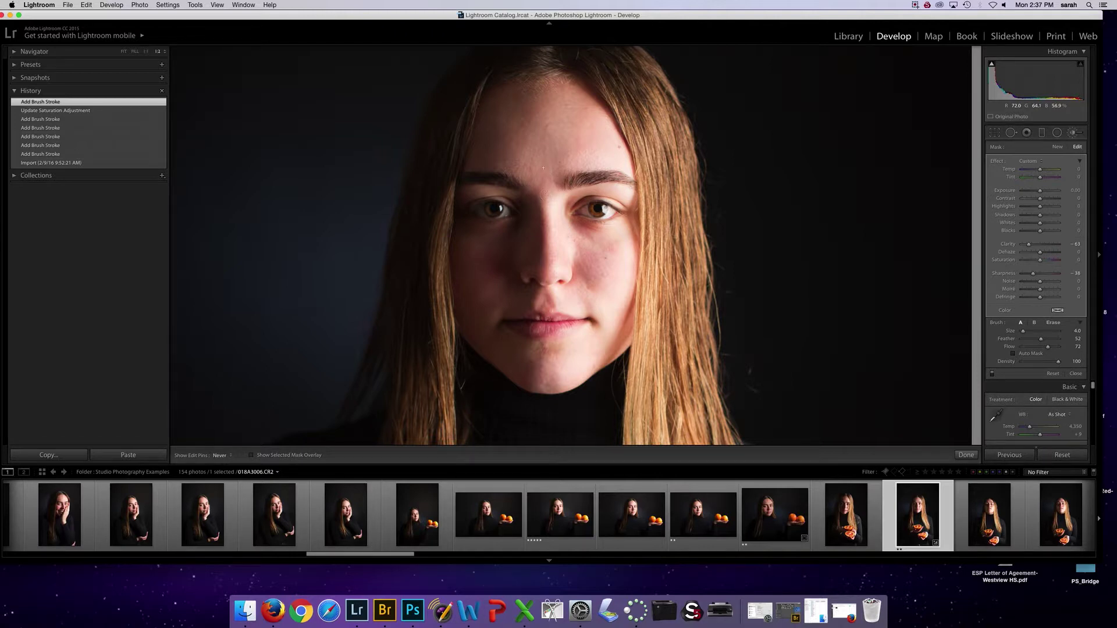
left_click(569, 102)
key("h")
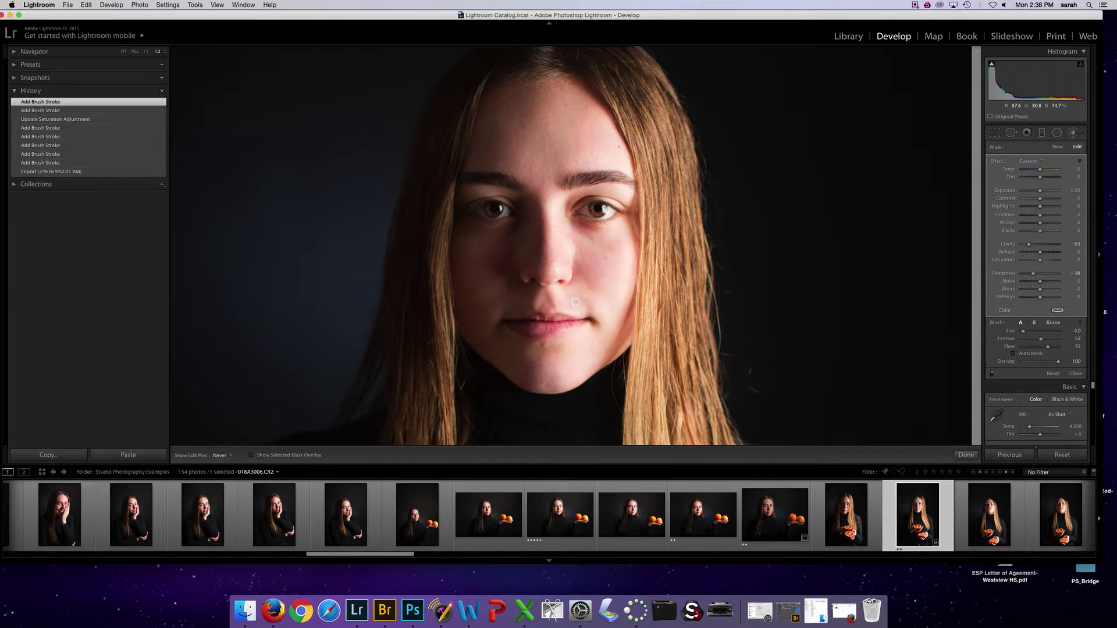
left_click(585, 253)
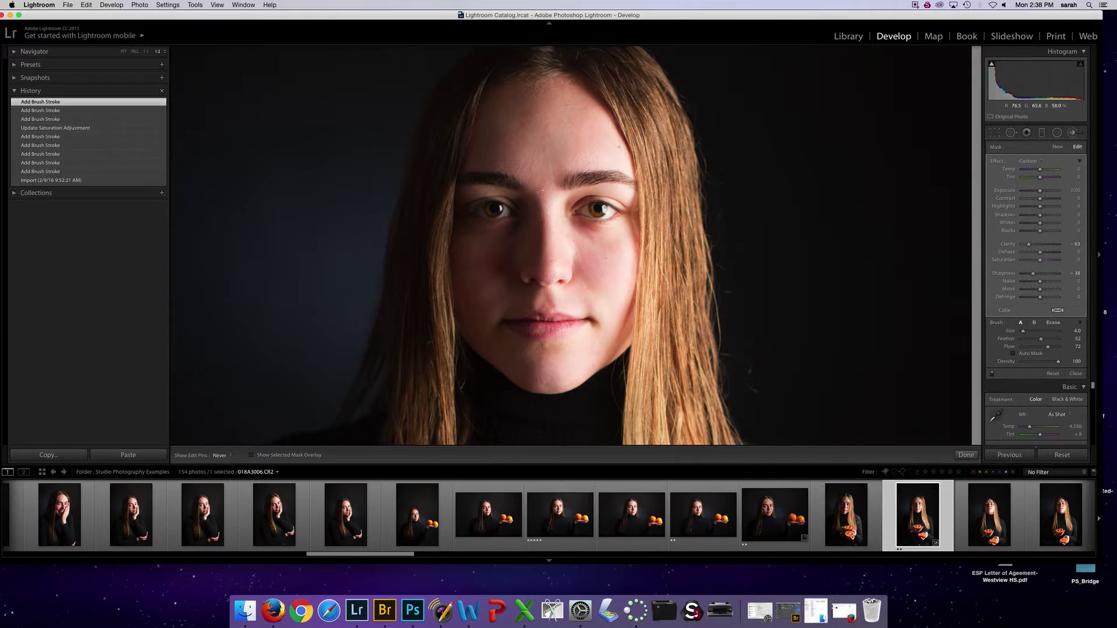
key("h")
left_click(600, 203)
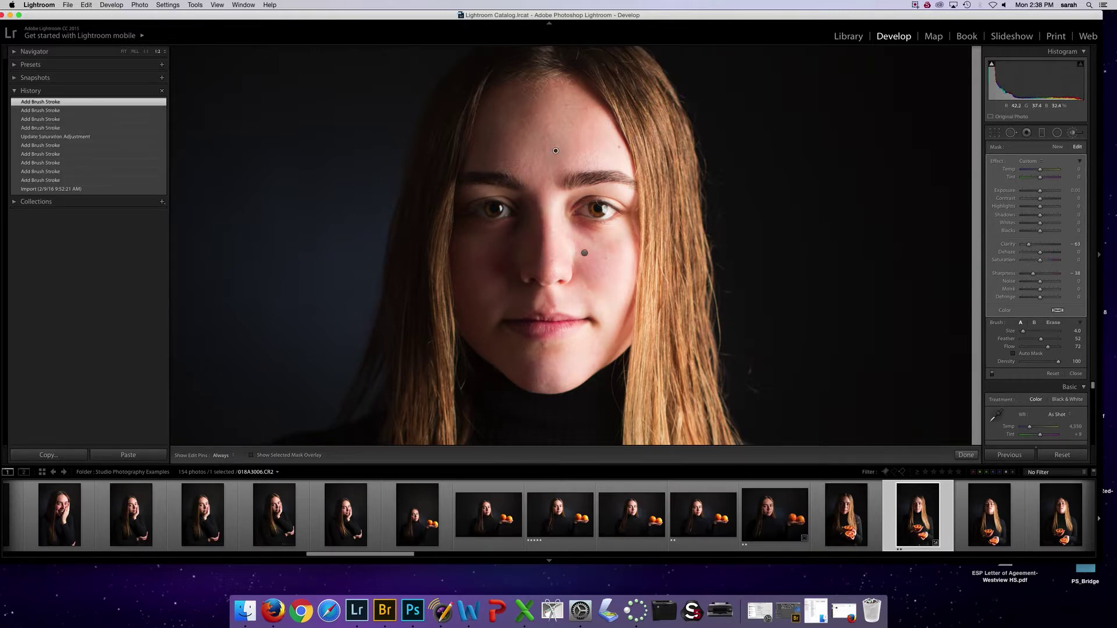
key("h")
key("h")
key("h")
left_click(543, 140)
key("h")
key("h")
left_click(551, 352)
key("h")
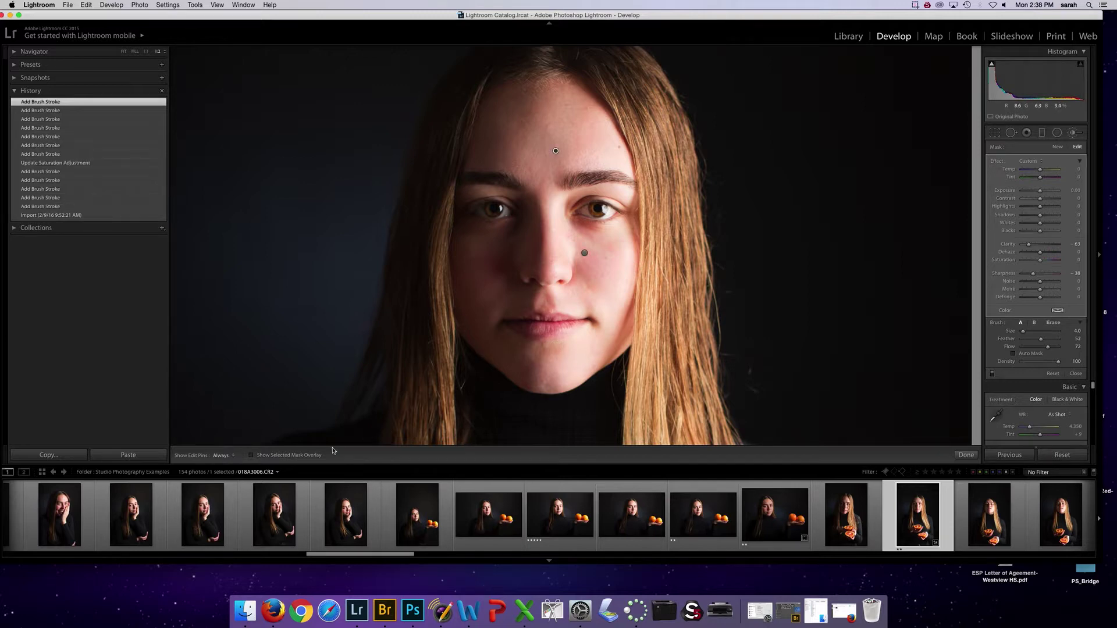
Step: Show the selected mask overlay and brush in the missed skin areas on the forehead, both cheeks and beside the nose
left_click(288, 456)
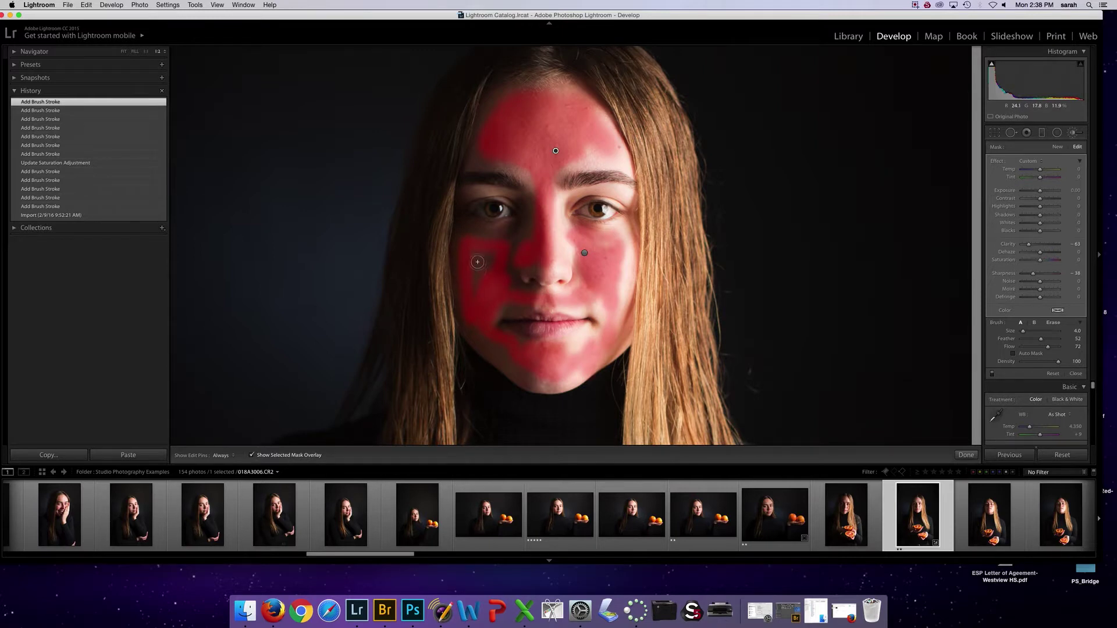
key("h")
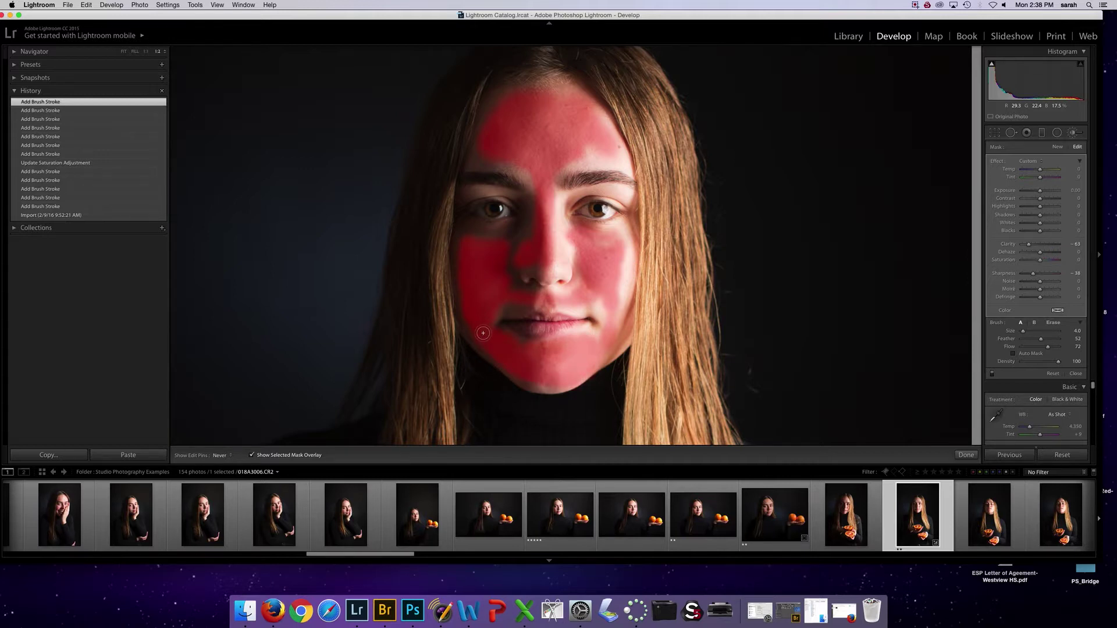
key("h")
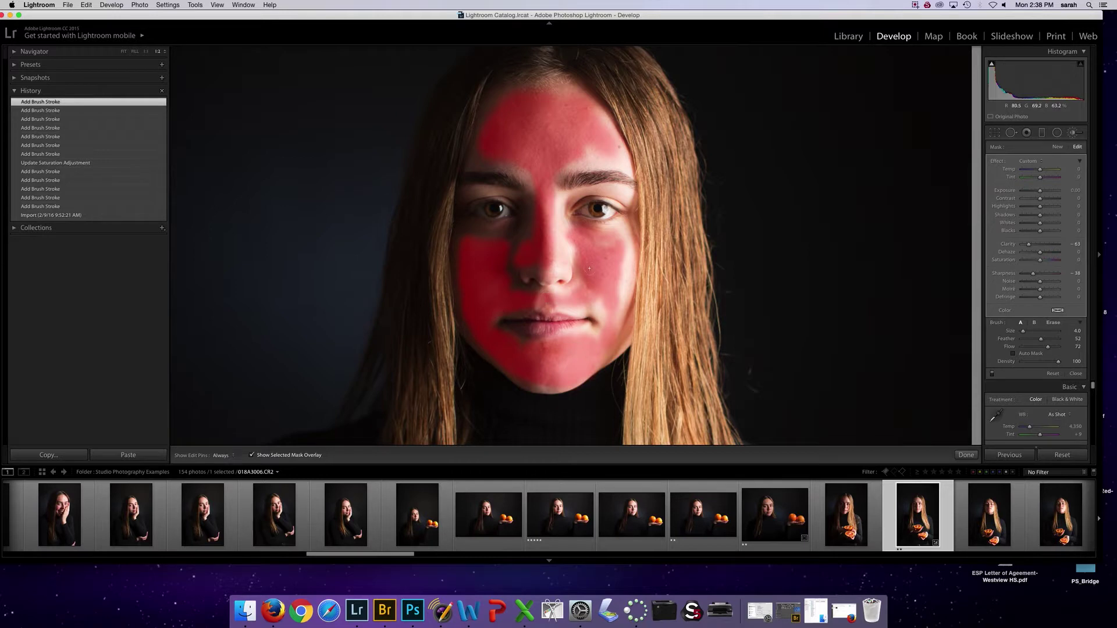
mouse_move(607, 319)
left_mouse_down()
mouse_move(595, 295)
mouse_move(599, 318)
mouse_move(612, 311)
mouse_move(625, 233)
left_mouse_up()
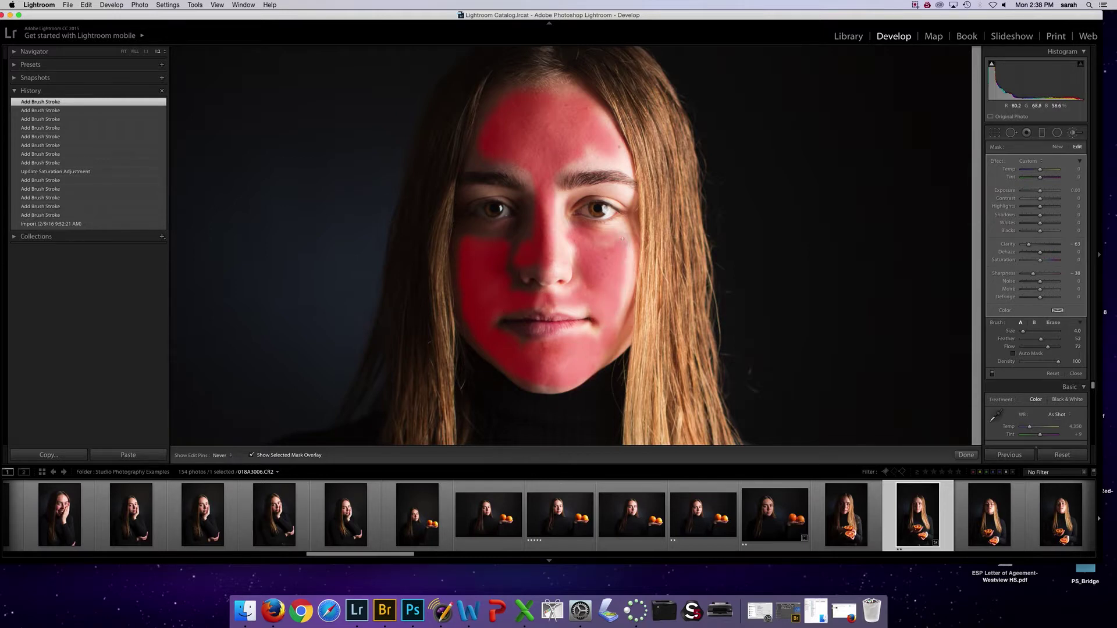
key("h")
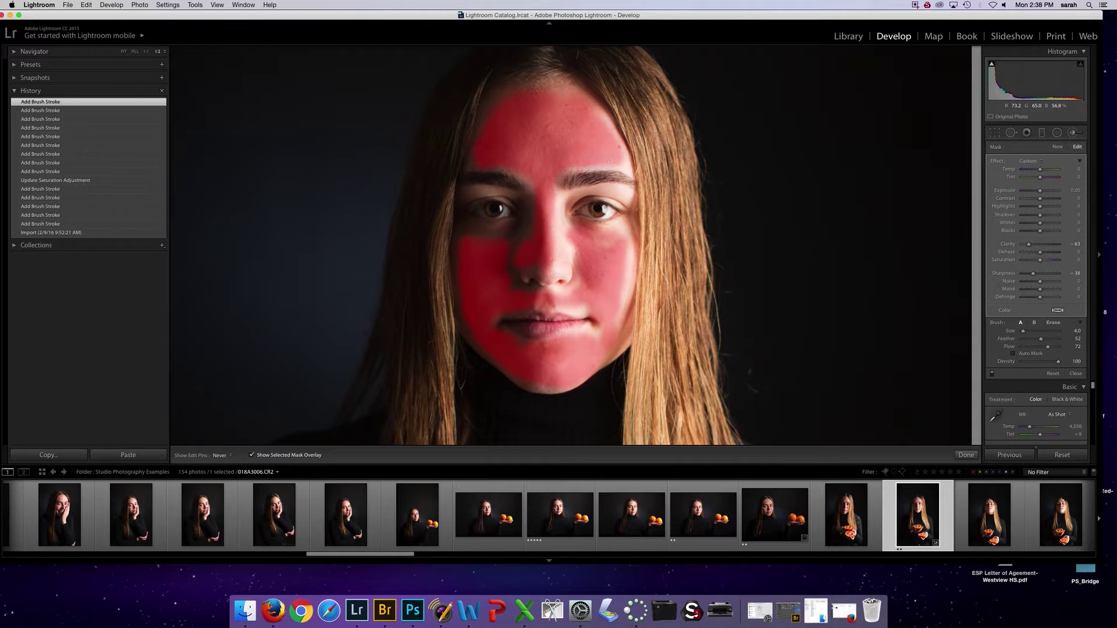
left_click_drag(629, 230, 585, 253)
key("h")
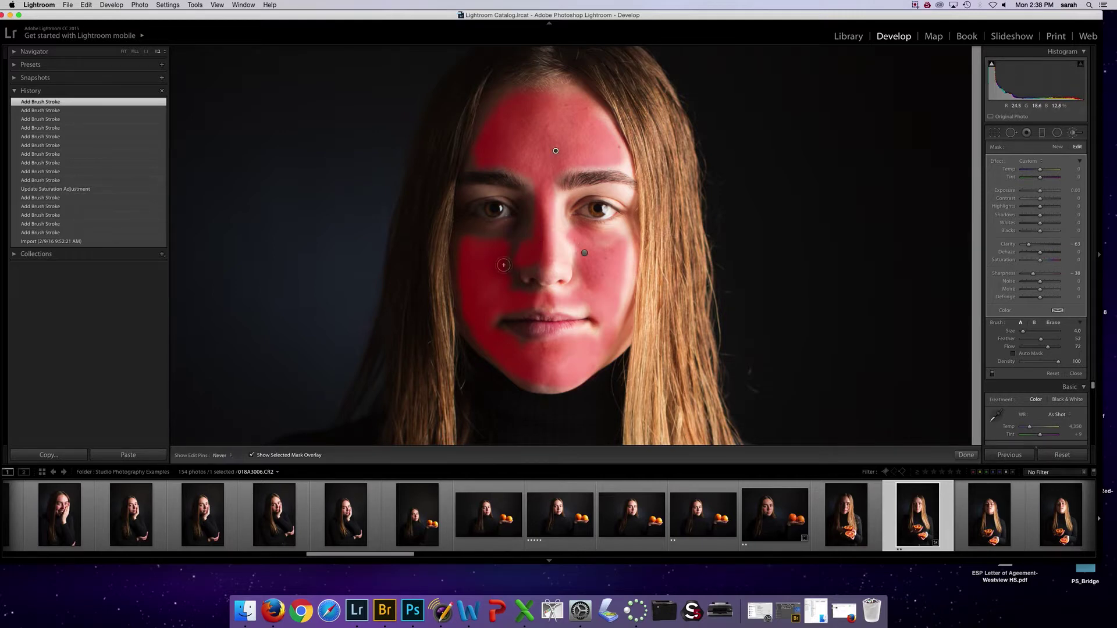
left_click_drag(505, 283, 520, 284)
key("h")
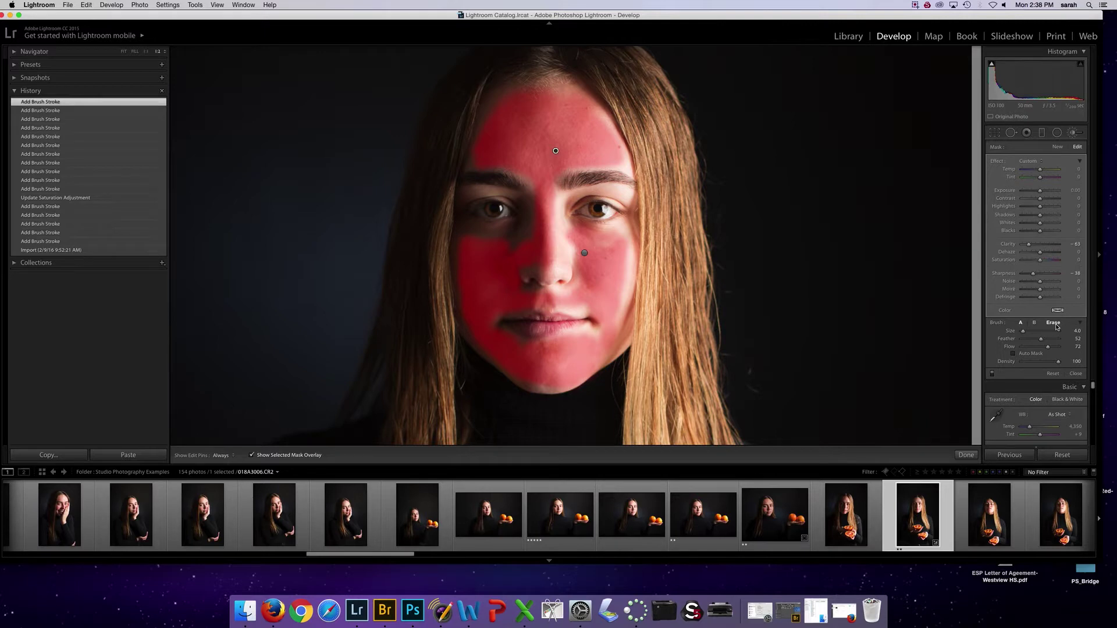
Step: Try erasing part of the softening mask on the cheek, and undo the erase stroke
key("alt")
mouse_move(601, 258)
left_mouse_down()
mouse_move(565, 240)
mouse_move(587, 259)
left_mouse_up()
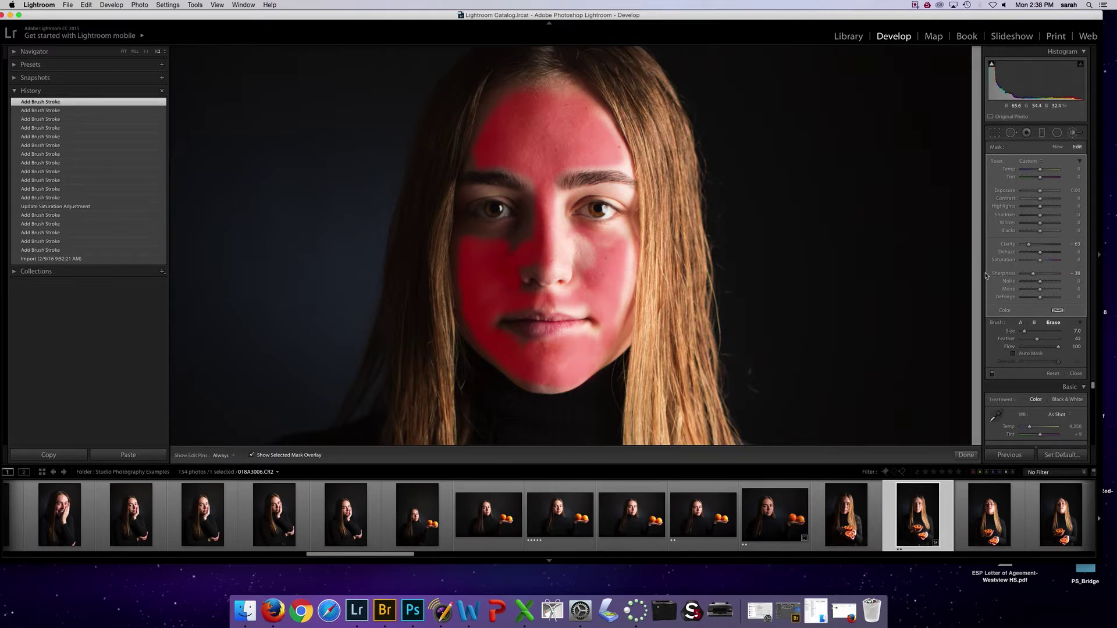
key("super+z")
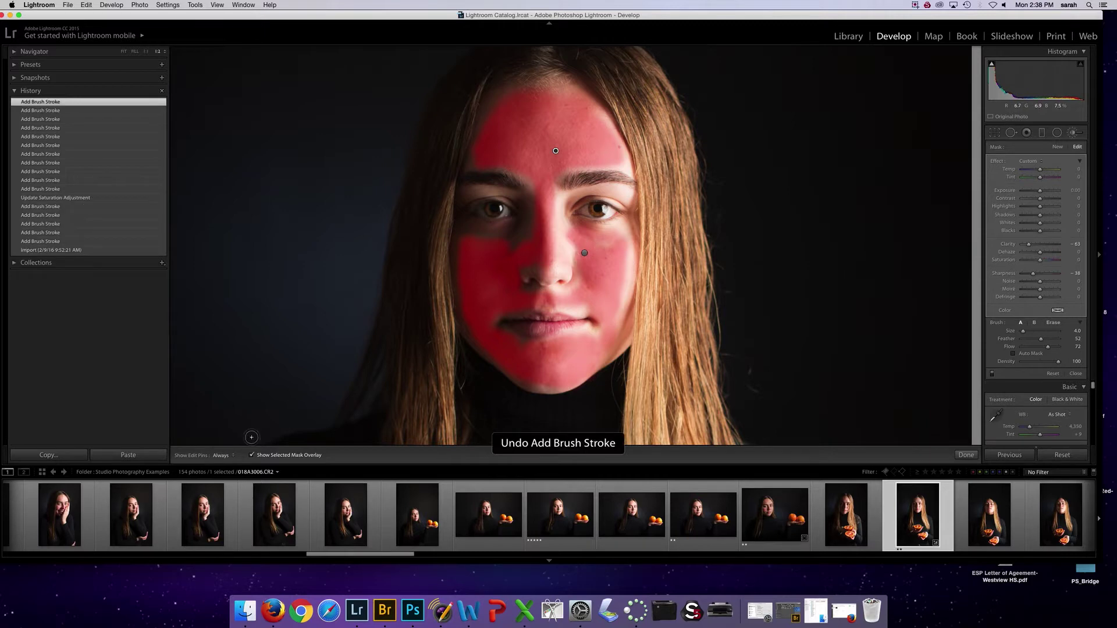
Step: Hide the selected mask overlay and close the Adjustment Brush to review the retouched face
left_click(279, 457)
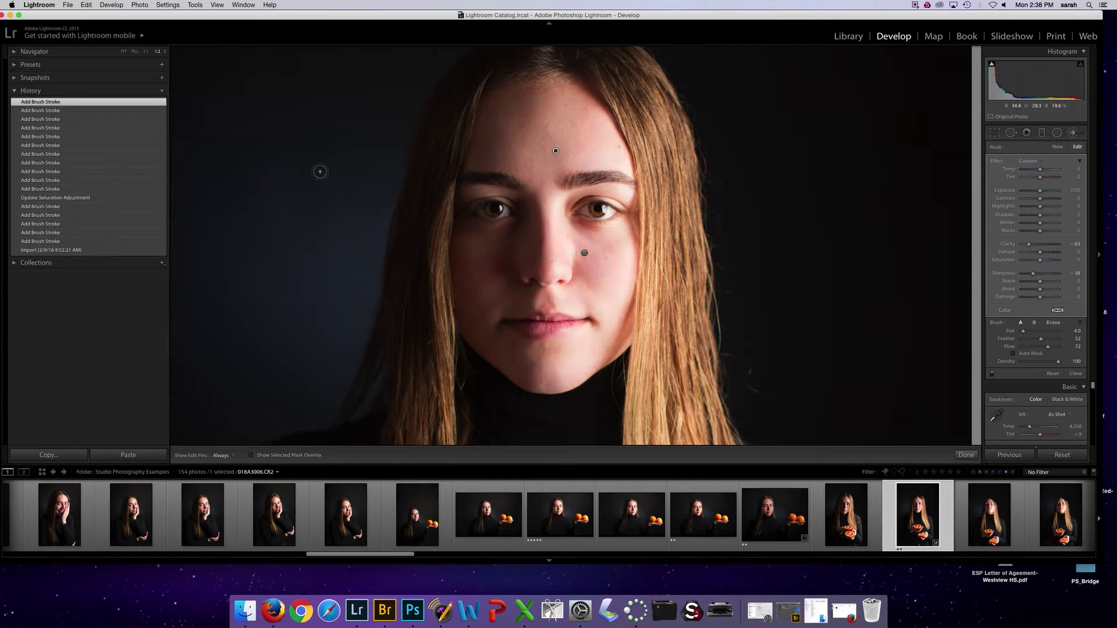
left_click(125, 52)
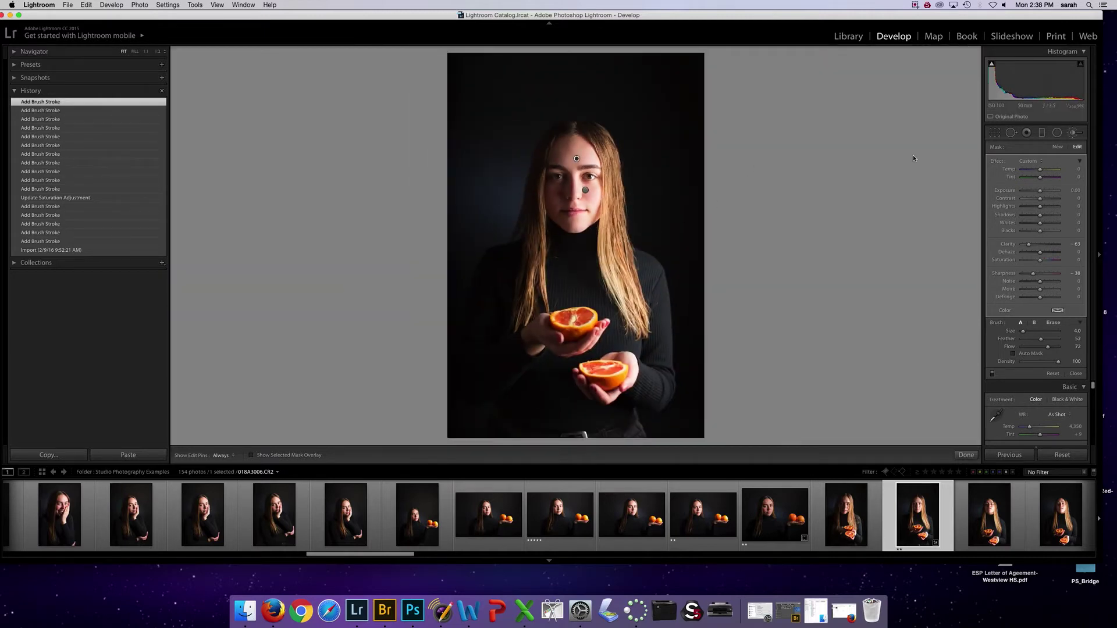
left_click(1074, 133)
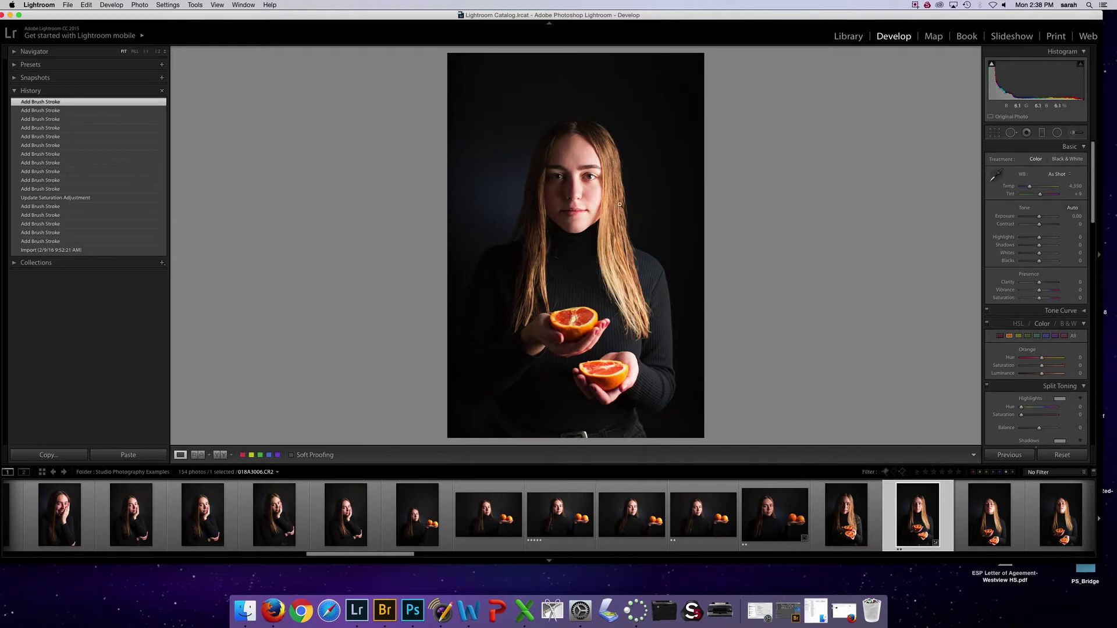
left_click(584, 198)
left_click_drag(624, 156, 611, 235)
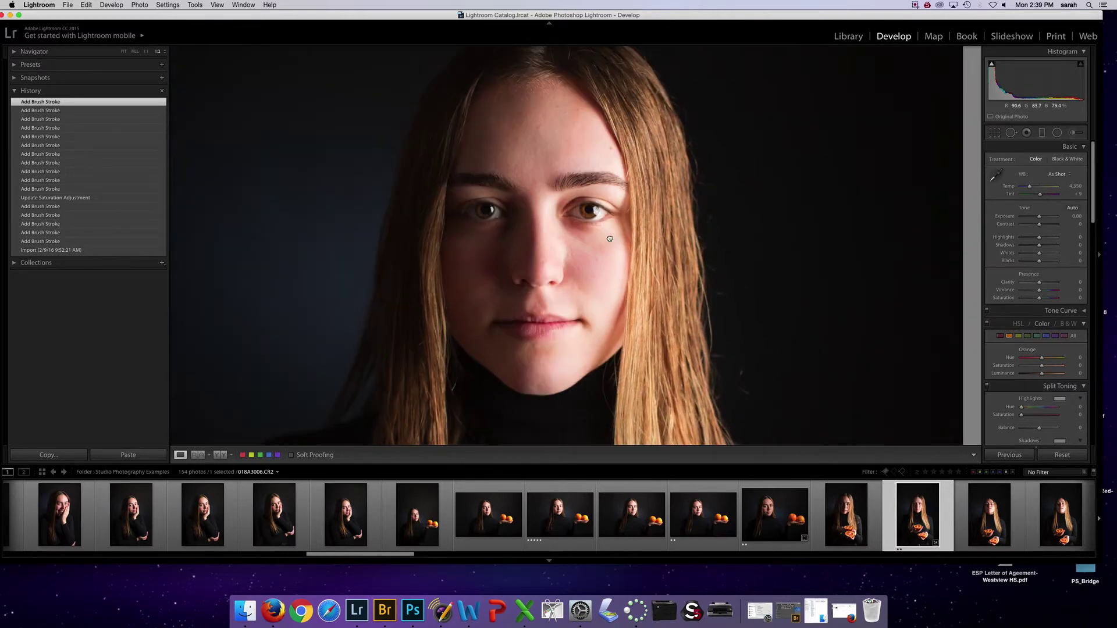
Step: Select the forehead brush adjustment, try Clarity and Sharpness at -100 for stronger skin softening, and undo both changes
left_click(1073, 133)
left_click(576, 255)
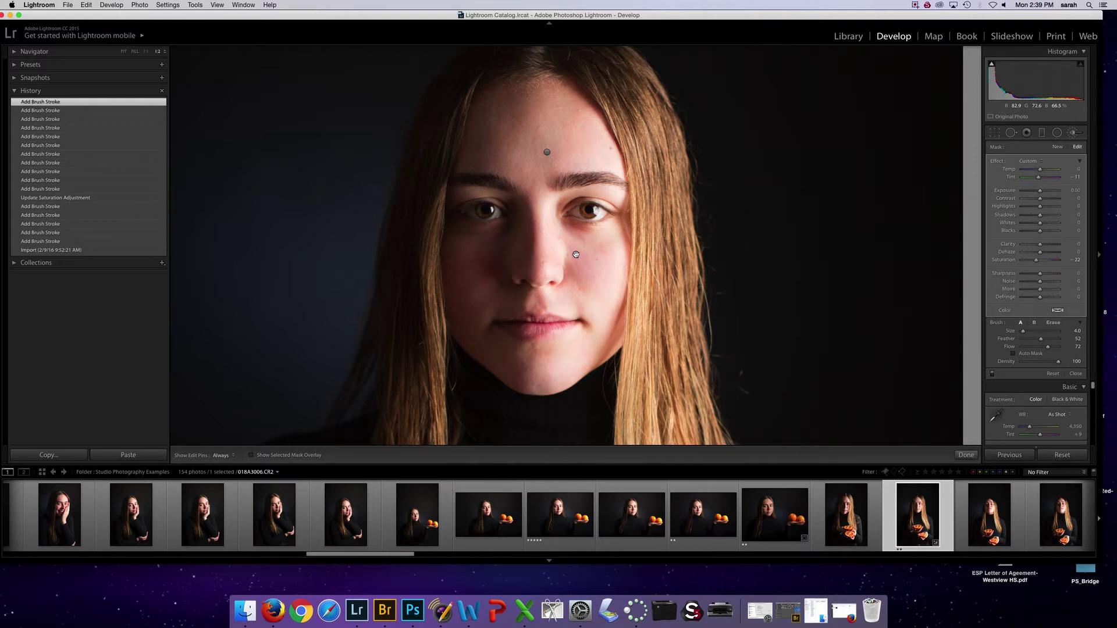
left_click(547, 151)
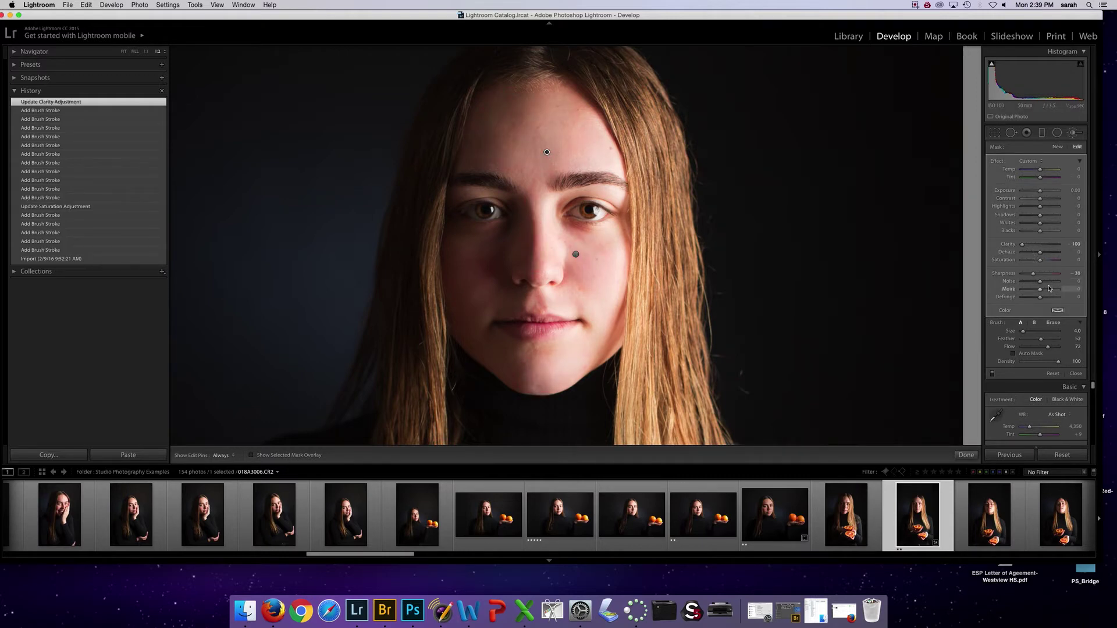
left_click_drag(1034, 274, 1010, 273)
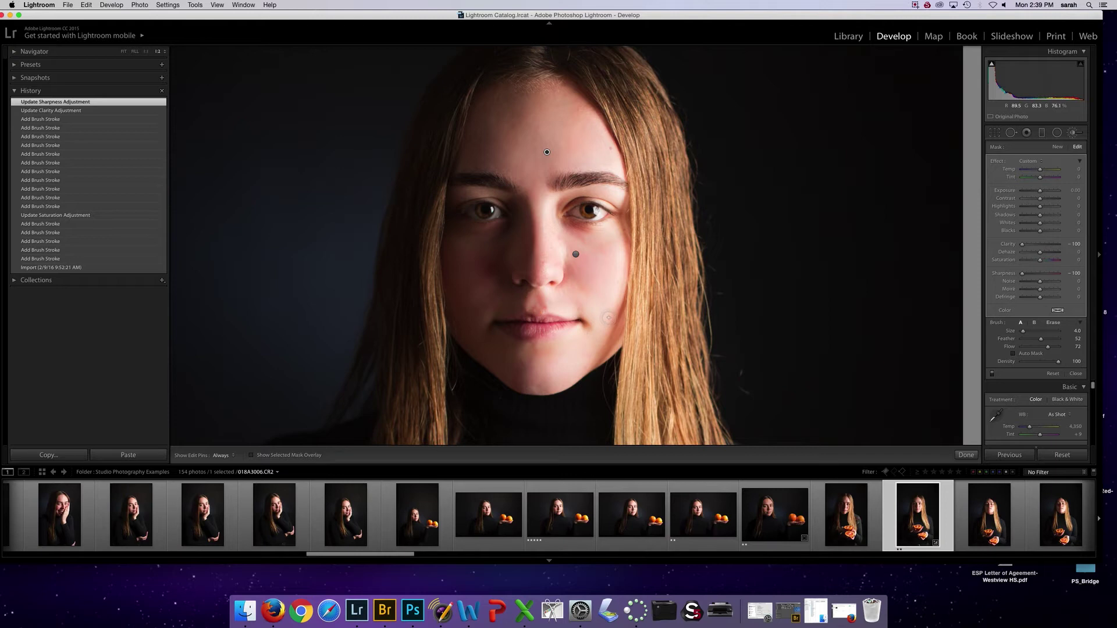
key("super+z")
key("super+z")
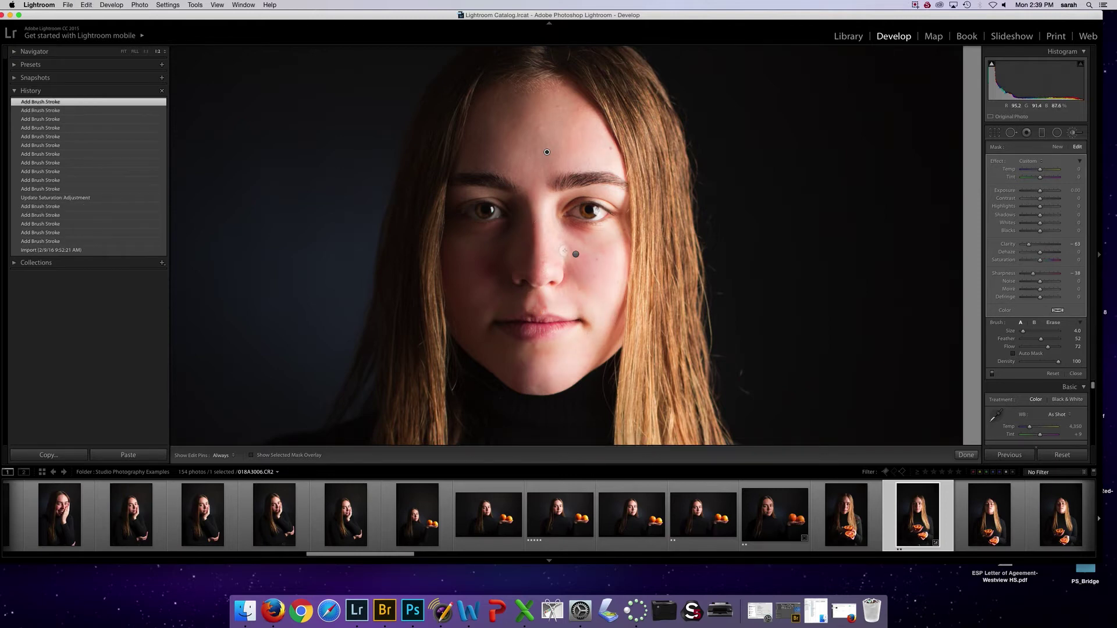
Step: Hide the edit pins, paint one more softening stroke across the cheeks and nose, and show the pins again
key("h")
left_click_drag(609, 267, 491, 251)
key("h")
Step: Close the current skin adjustment and start a new Adjustment Brush mask with the whole portrait in view
left_click(122, 52)
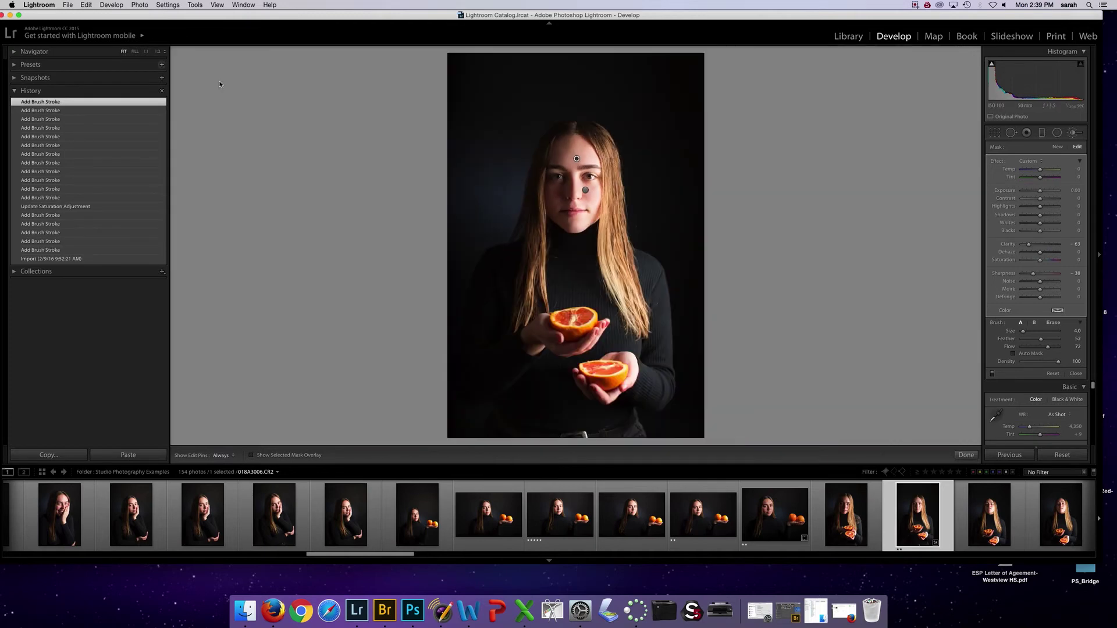
left_click(1071, 133)
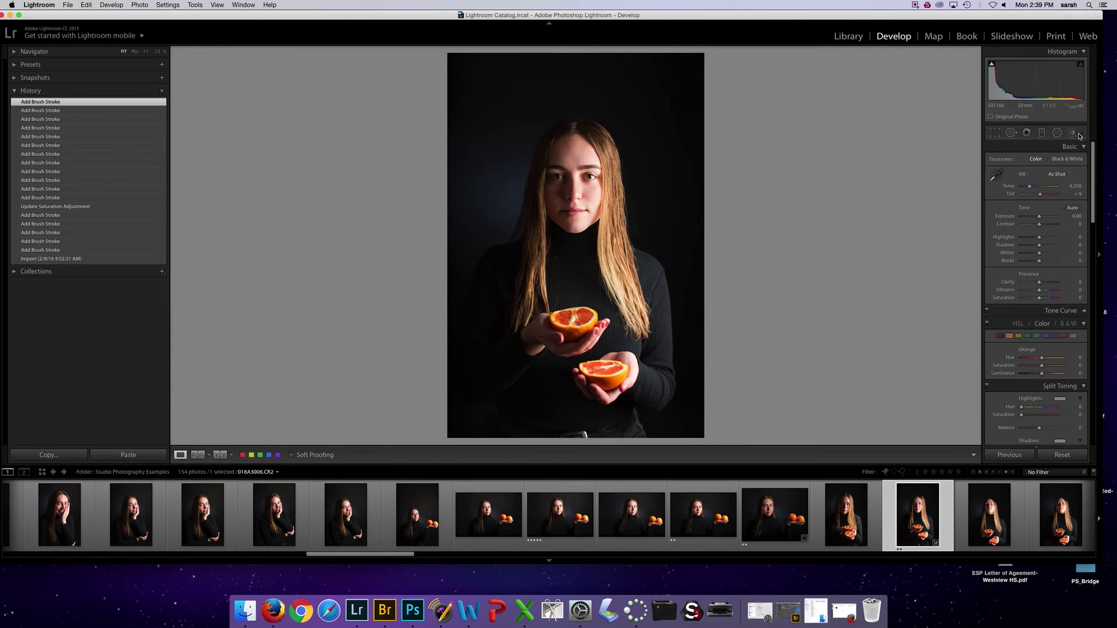
left_click(1074, 133)
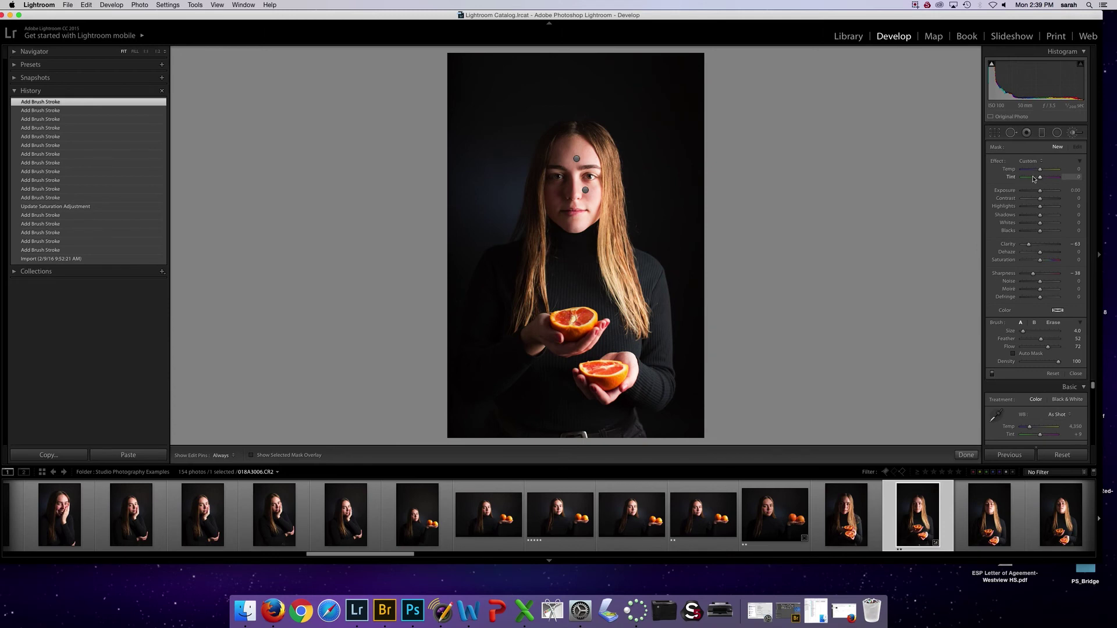